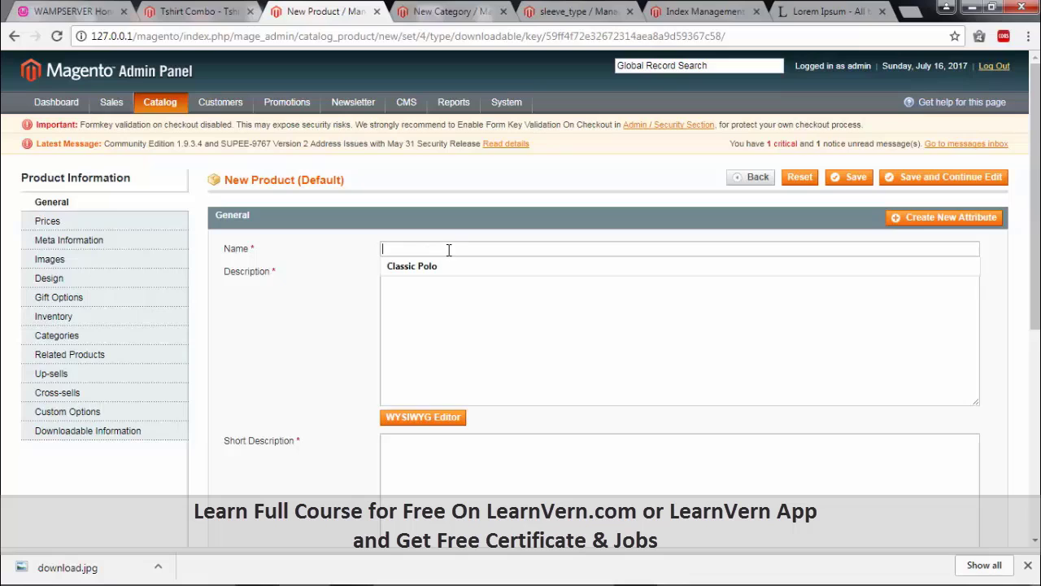
- Enter myimage as the name of the new downloadable product
{"action": "left_click", "coordinate": [312, 334]}
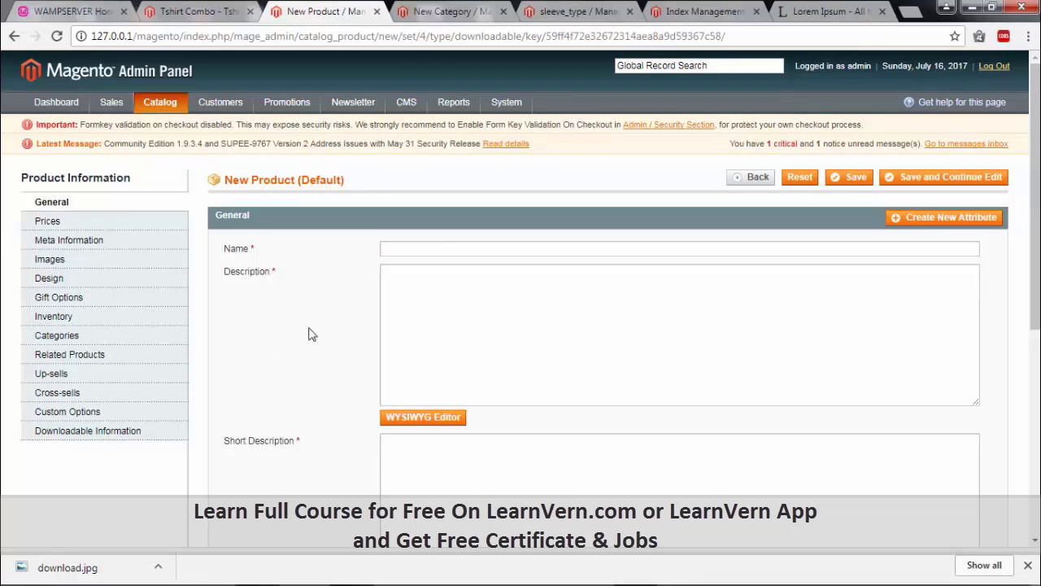
{"action": "left_click", "coordinate": [403, 251]}
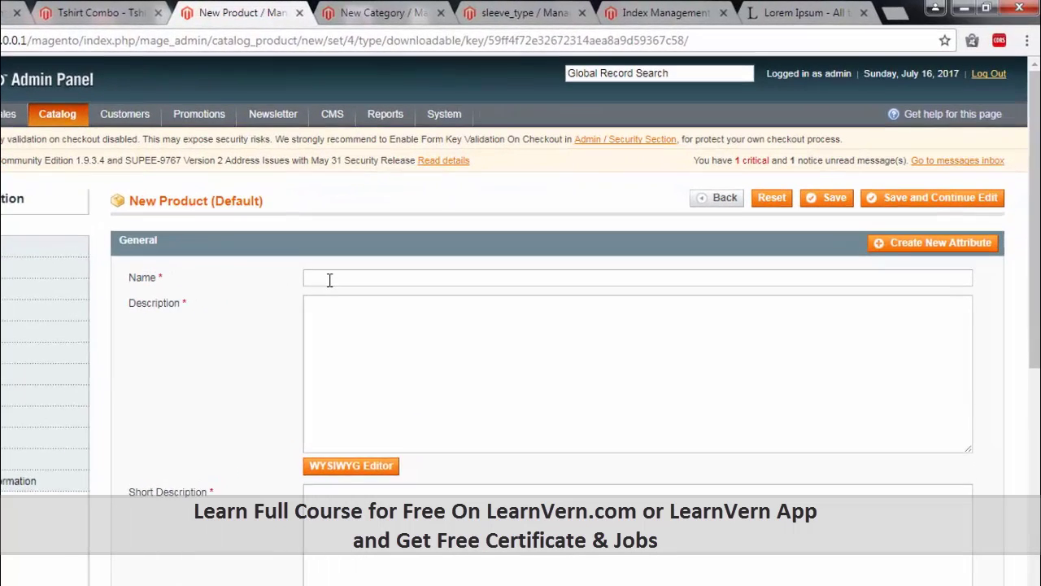
{"action": "type", "text": "myimage"}
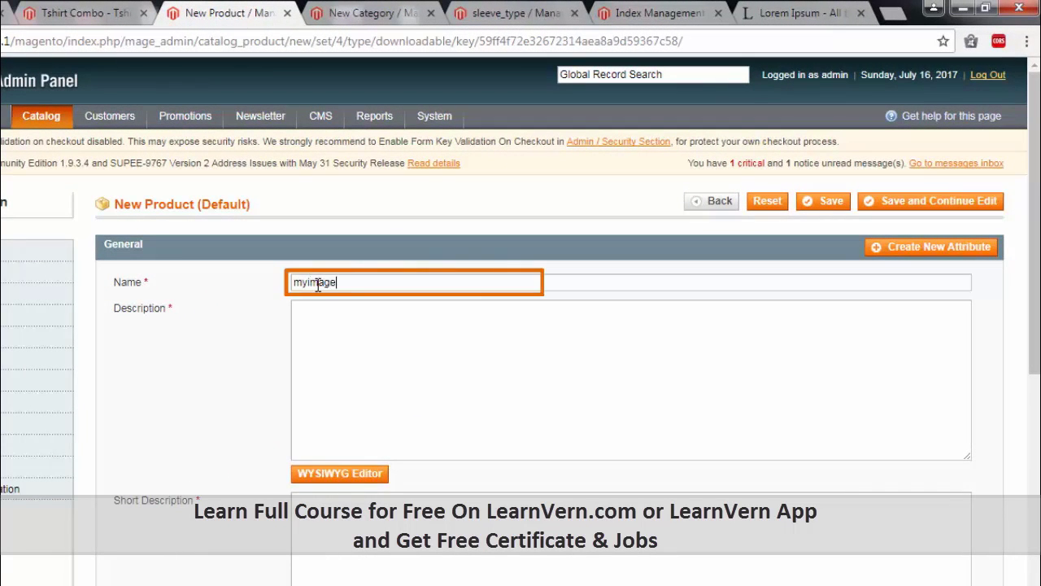
- Fill the product's description and short description with the Lorem Ipsum sample text ending in "ever since the 1500s,"
{"action": "left_click", "coordinate": [322, 329]}
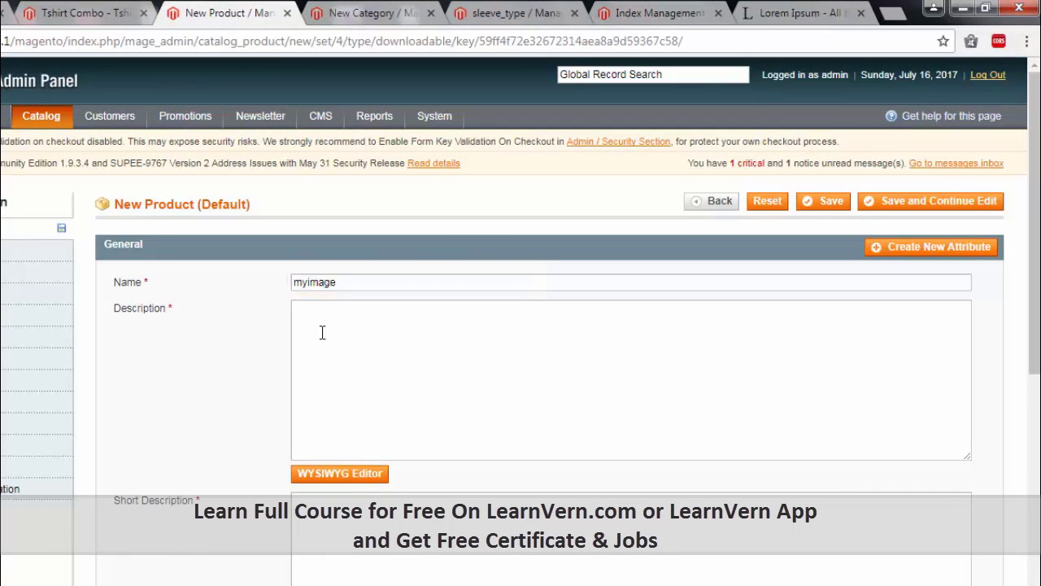
{"action": "type", "text": "Lorem Ipsum is simply dummy text of the printing and typesetting industry. Lorem Ipsum has been the industry's standard dummy text ever since the 1500s"}
{"action": "scroll", "coordinate": [333, 321], "scroll_direction": "down", "scroll_amount": 3}
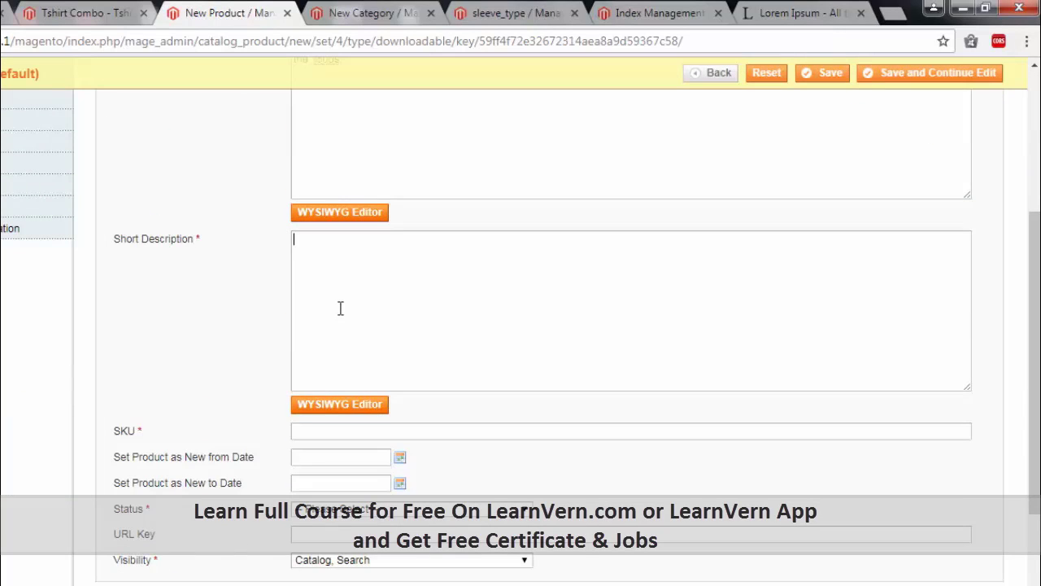
{"action": "type", "text": "Lorem Ipsum is simply dummy text of the printing and typesetting industry. Lorem Ipsum has been the industry's standard dummy text ever since the 1500s."}
- Set the product's SKU to myimage and its status to Enabled, leaving visibility at Catalog, Search
{"action": "scroll", "coordinate": [339, 321], "scroll_direction": "down", "scroll_amount": 1}
{"action": "left_click", "coordinate": [326, 349]}
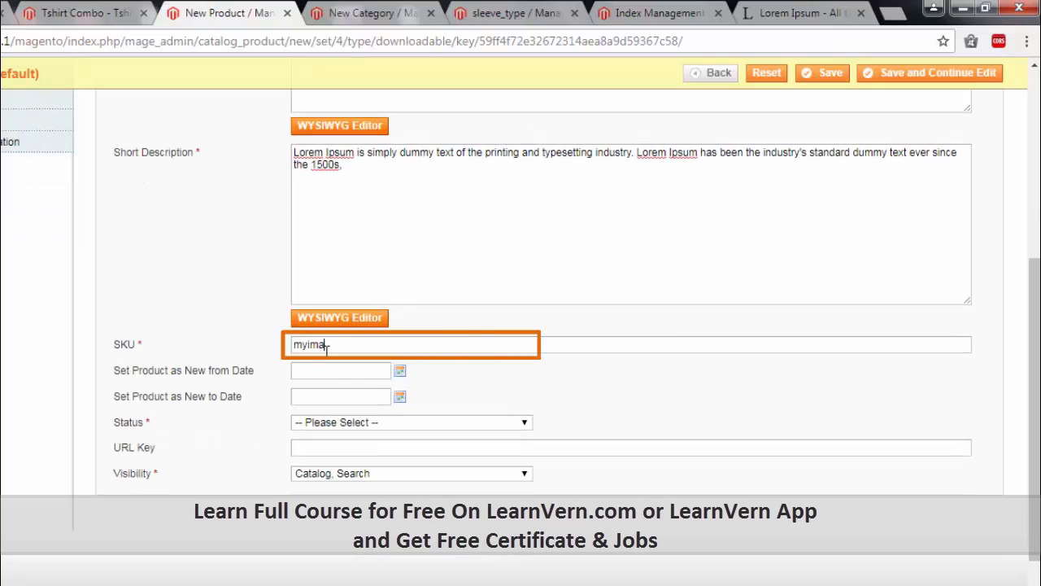
{"action": "left_click", "coordinate": [348, 423]}
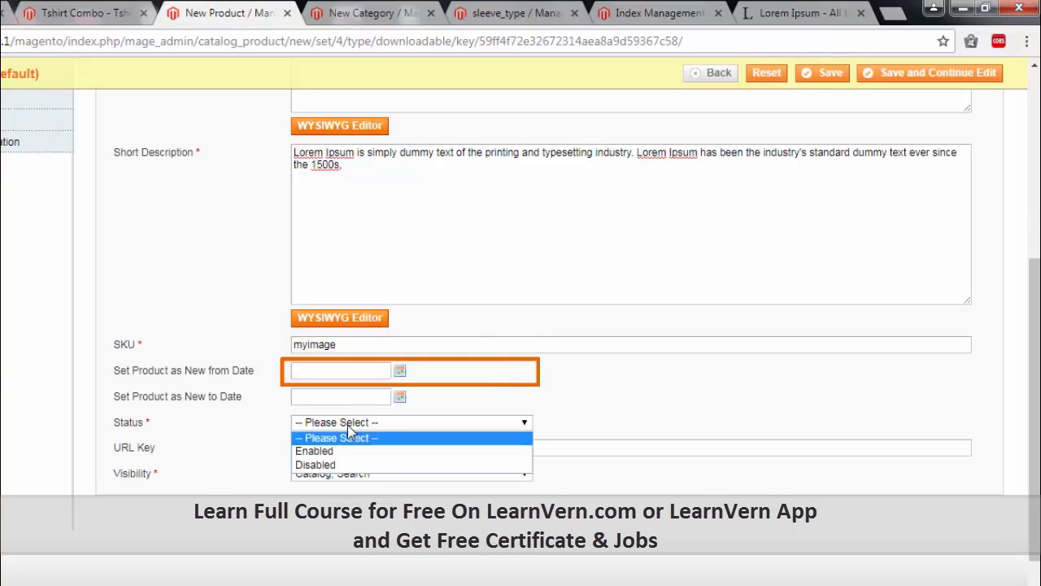
{"action": "left_click", "coordinate": [325, 450]}
{"action": "left_click", "coordinate": [334, 473]}
{"action": "left_click", "coordinate": [267, 473]}
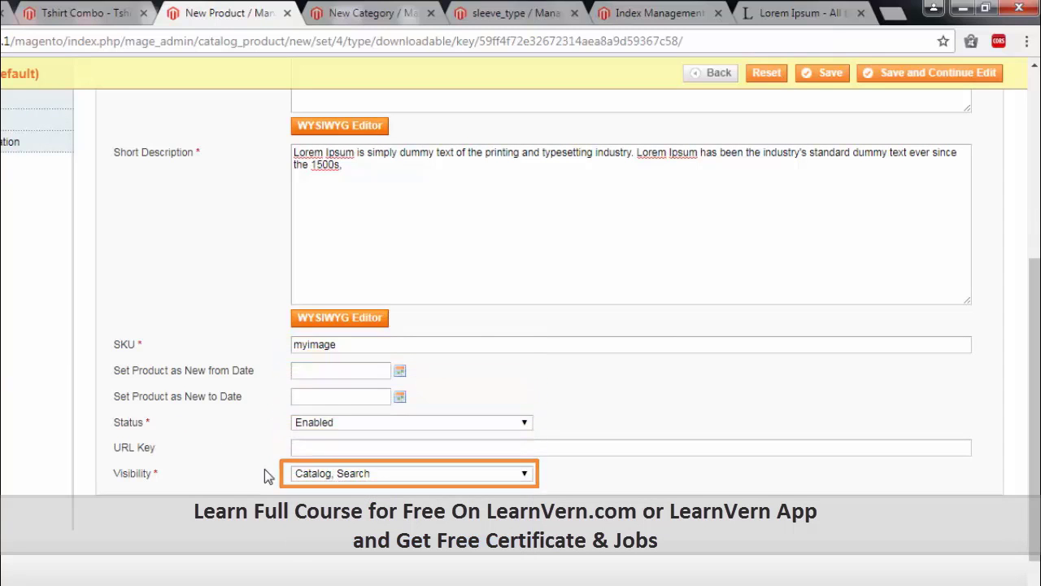
- Set the product's price to 200 INR
{"action": "scroll", "coordinate": [223, 448], "scroll_direction": "up", "scroll_amount": 4}
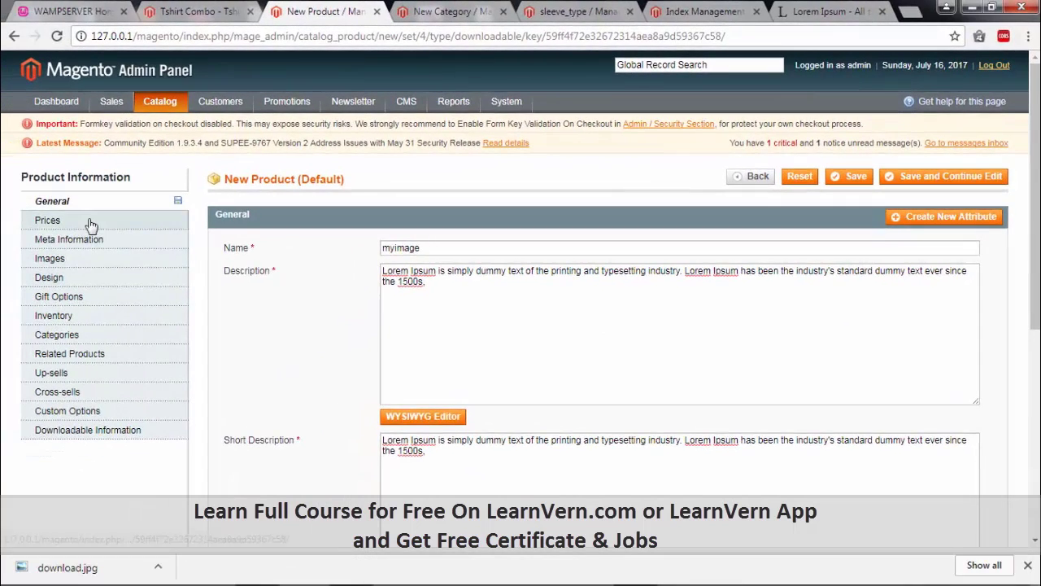
{"action": "left_click", "coordinate": [91, 221]}
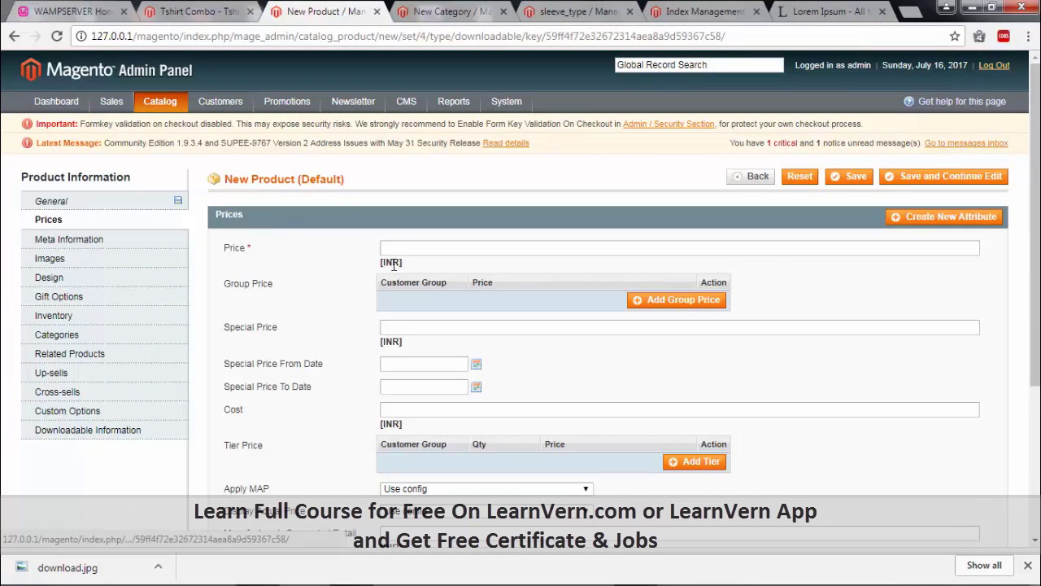
{"action": "left_click", "coordinate": [408, 249]}
{"action": "type", "text": "200"}
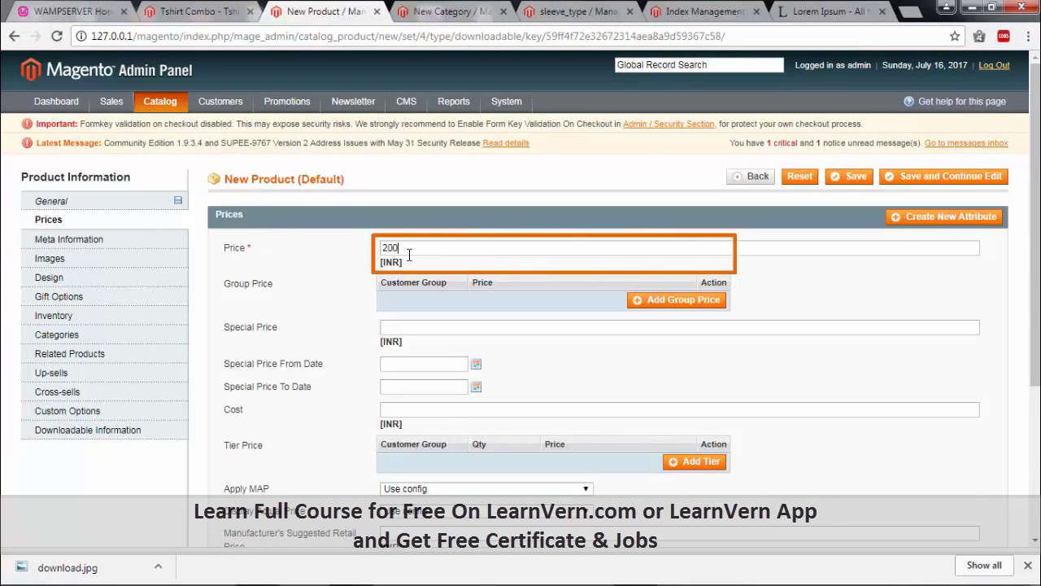
- Assign the product to the Clothes category and its Tshirts subcategory
{"action": "left_click", "coordinate": [58, 296]}
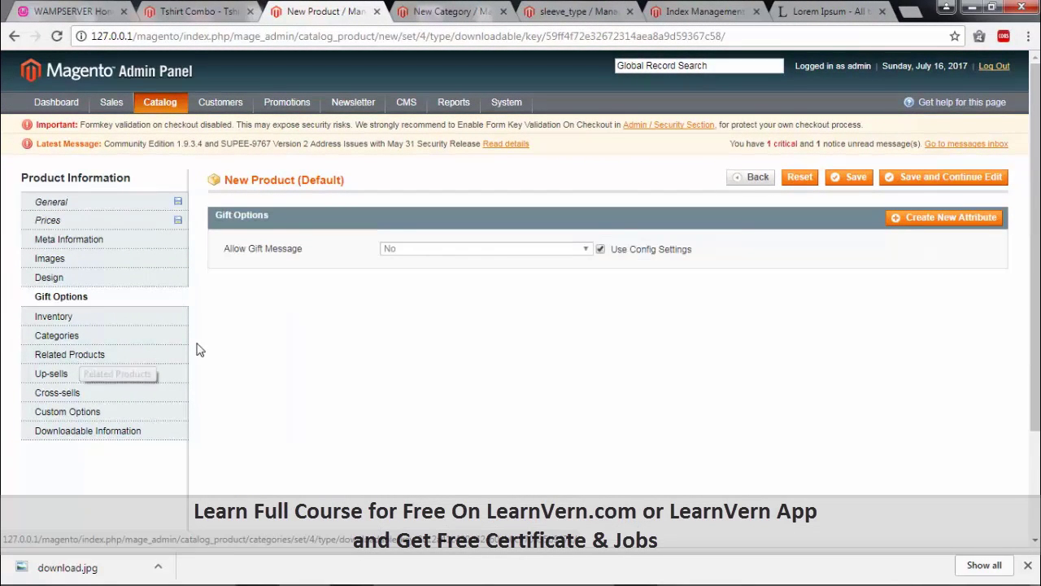
{"action": "left_click", "coordinate": [156, 340]}
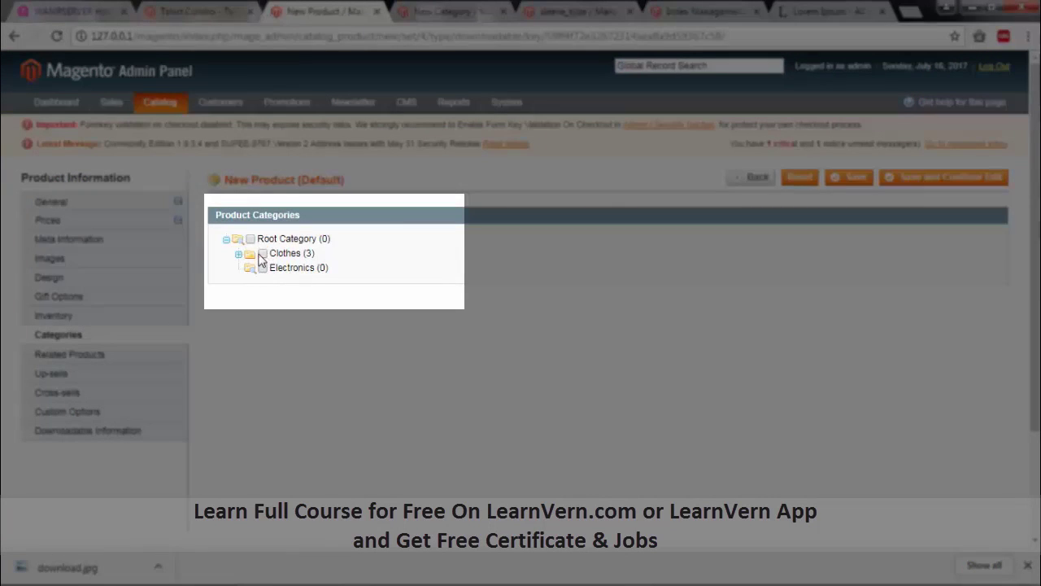
{"action": "left_click", "coordinate": [263, 253]}
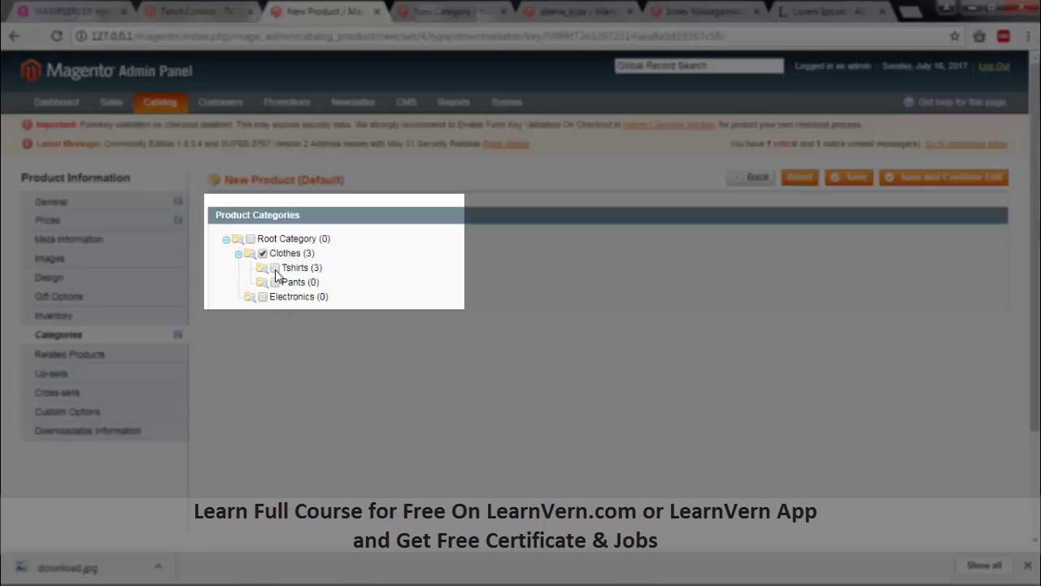
{"action": "left_click", "coordinate": [275, 268]}
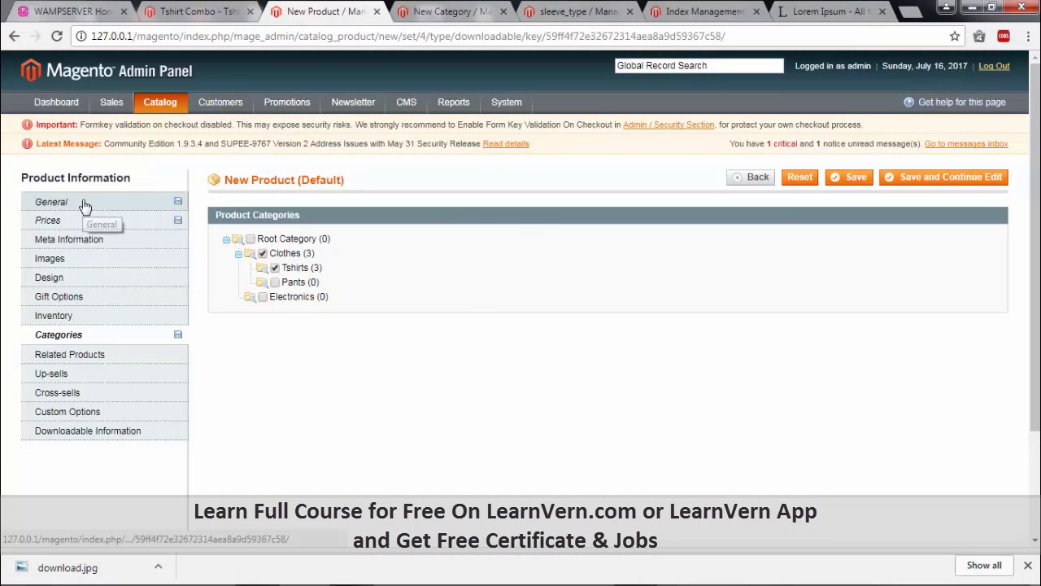
- Rename the product as Tshirt Style book in its general information
{"action": "left_click", "coordinate": [84, 204]}
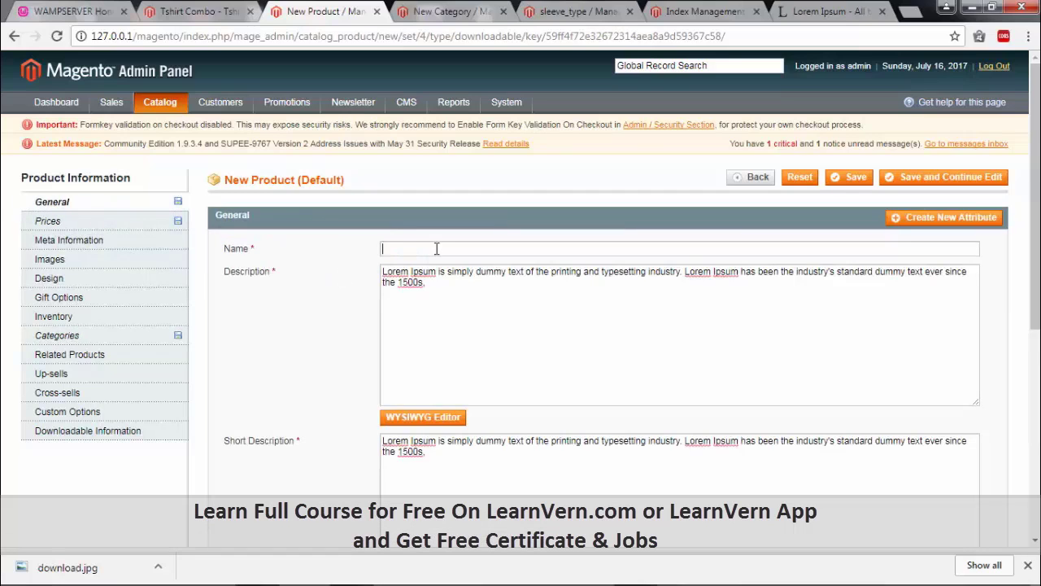
{"action": "type", "text": "Tshirt Style b"}
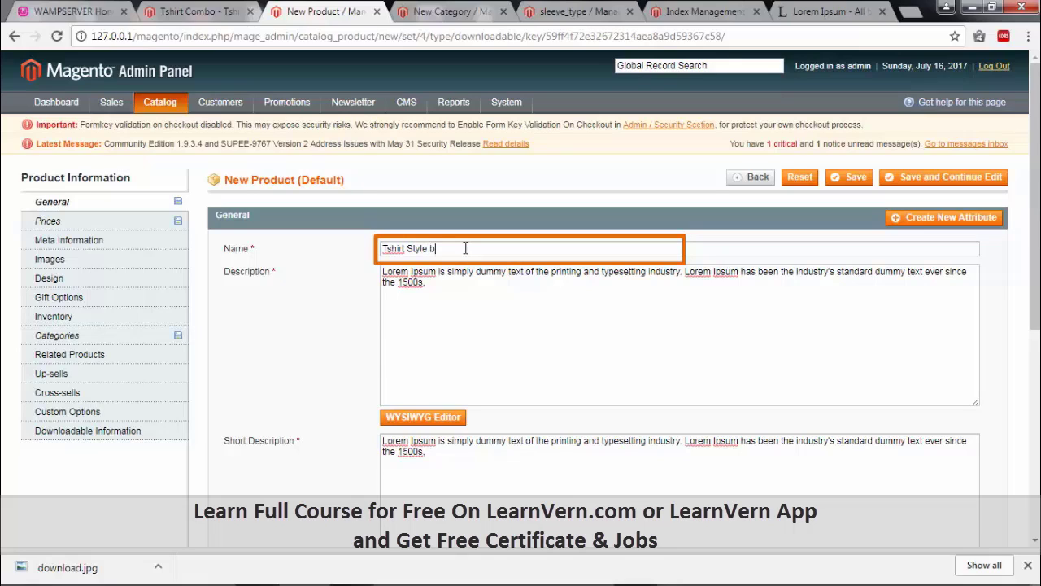
{"action": "type", "text": "ok"}
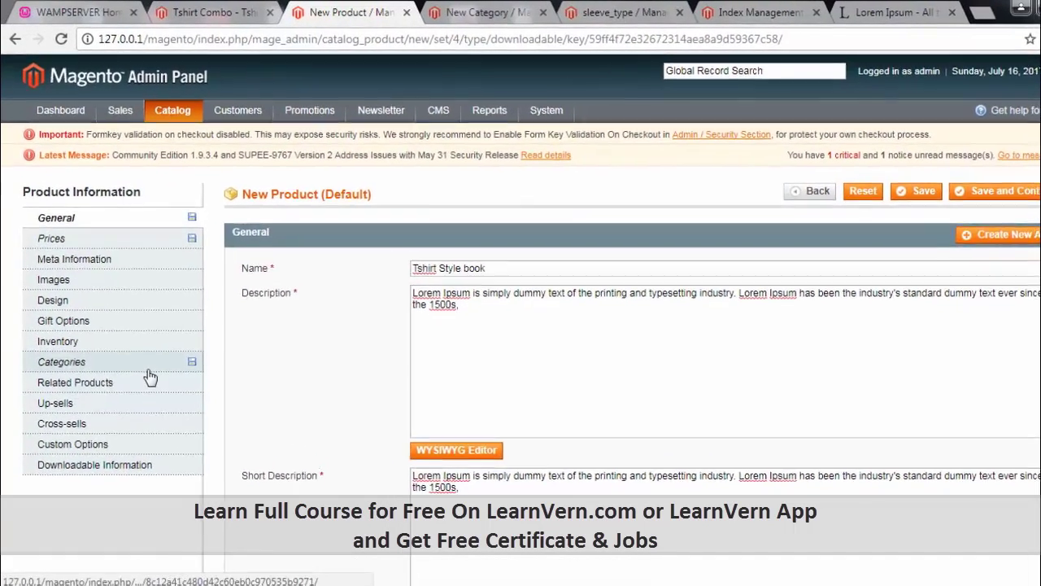
- Open the product's downloadable information and review the Samples section, collapsing it when done
{"action": "left_click", "coordinate": [144, 467]}
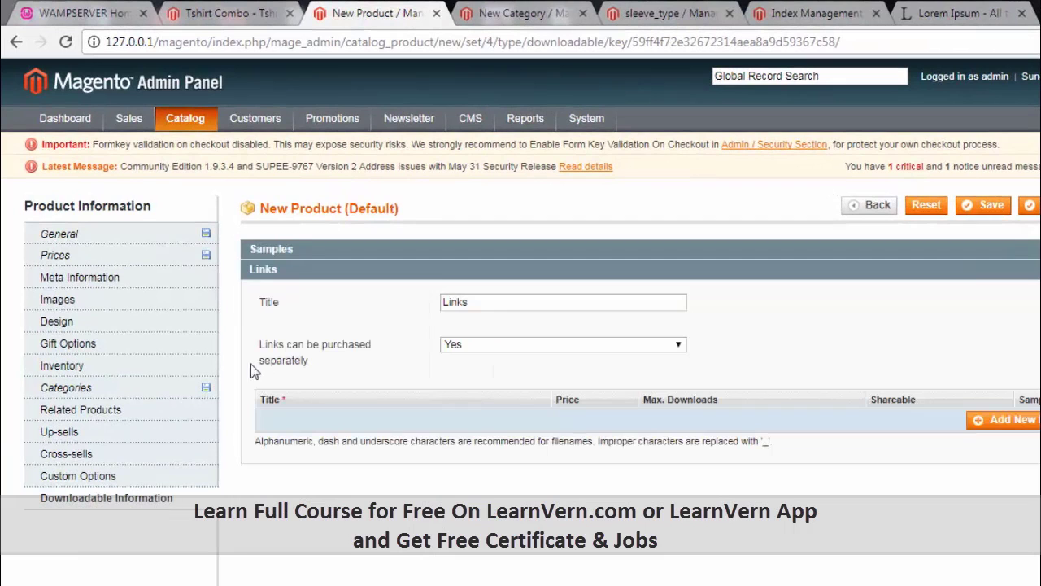
{"action": "left_click", "coordinate": [264, 255]}
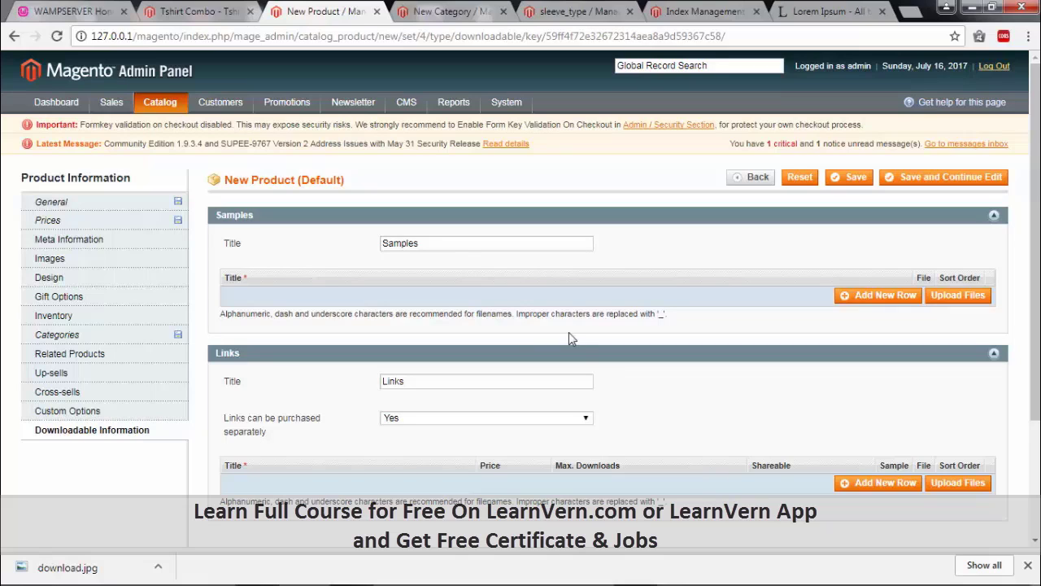
{"action": "left_click", "coordinate": [634, 219]}
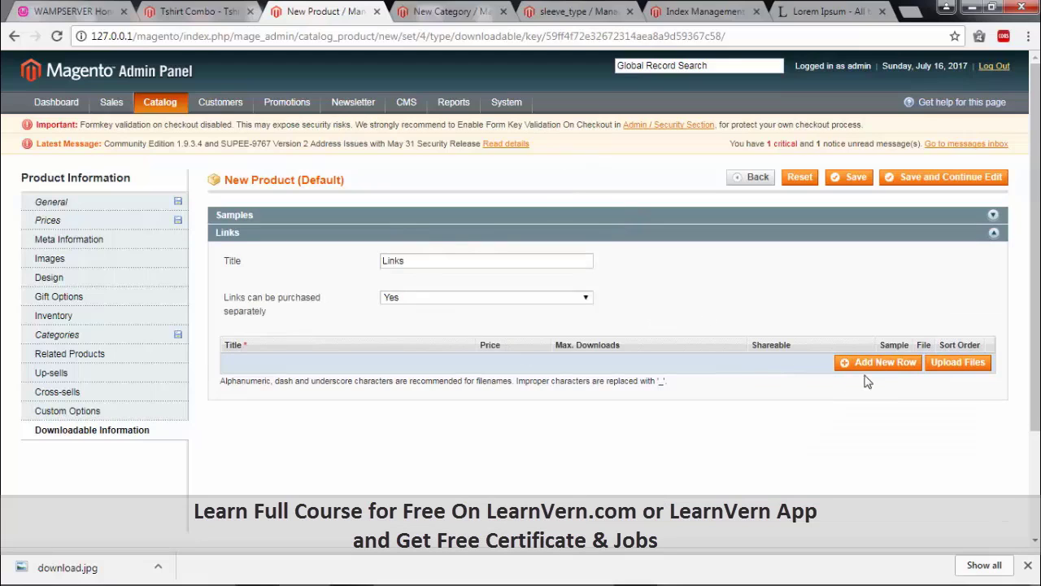
- Add a download link row titled image 1 with a maximum of 5 downloads
{"action": "left_click", "coordinate": [879, 362]}
{"action": "left_click", "coordinate": [330, 365]}
{"action": "type", "text": "image "}
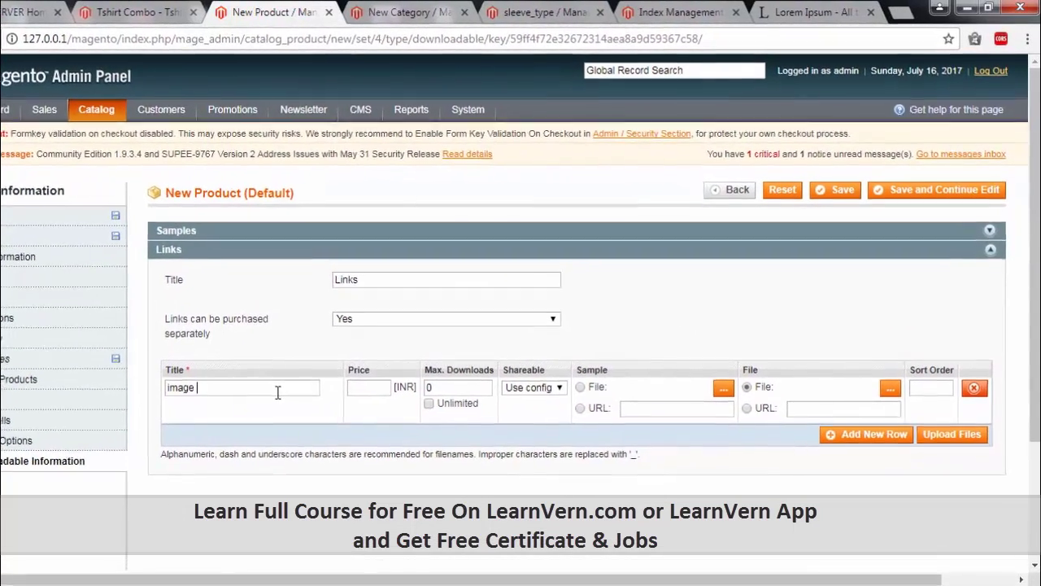
{"action": "type", "text": "1"}
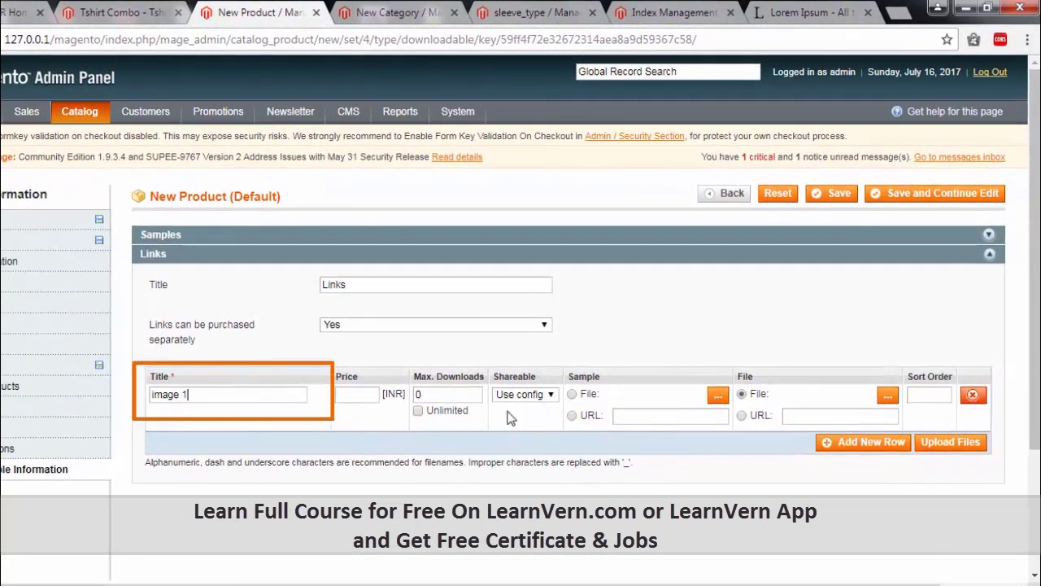
{"action": "left_click", "coordinate": [458, 391]}
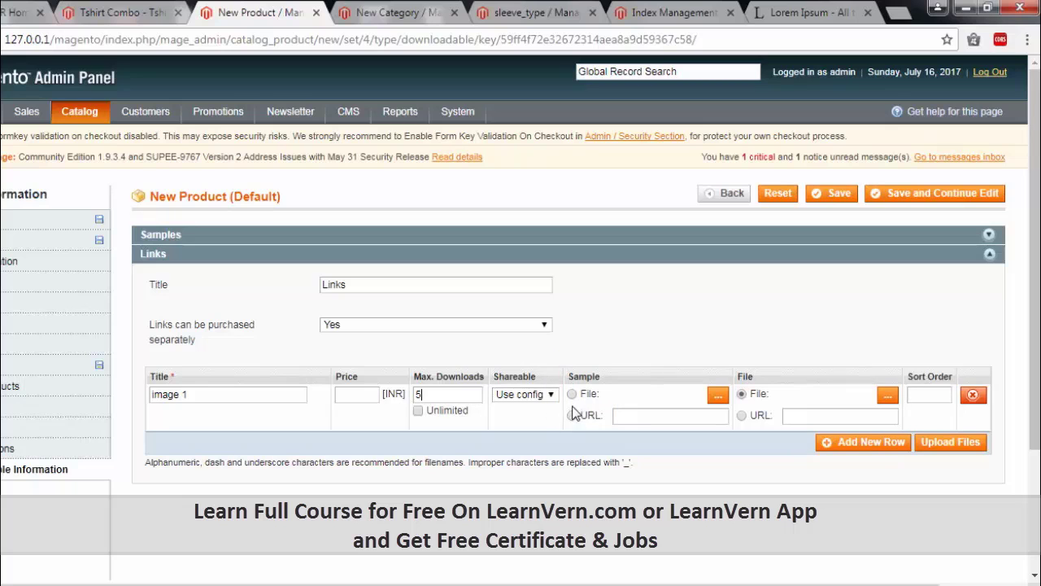
- Attach download.jpg from the Desktop as the sample file of the image 1 link and upload it
{"action": "left_click", "coordinate": [717, 394]}
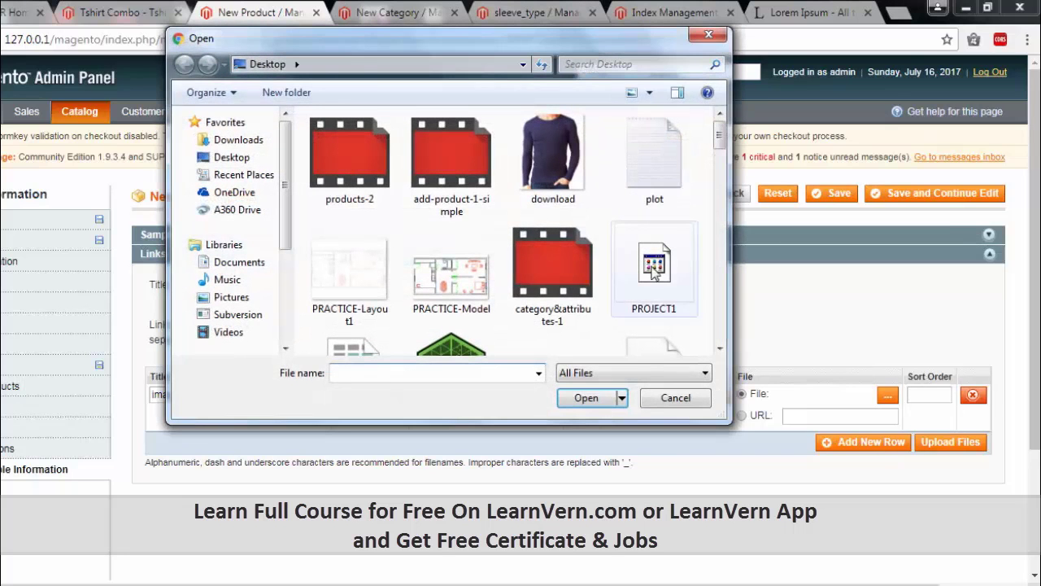
{"action": "left_click", "coordinate": [675, 398]}
{"action": "left_click", "coordinate": [714, 398]}
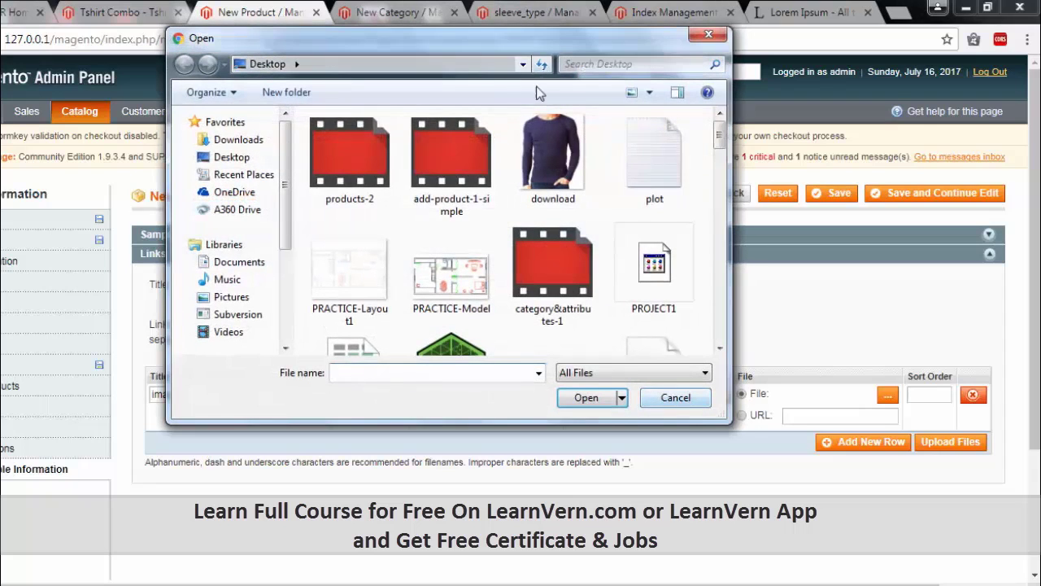
{"action": "left_click", "coordinate": [559, 167]}
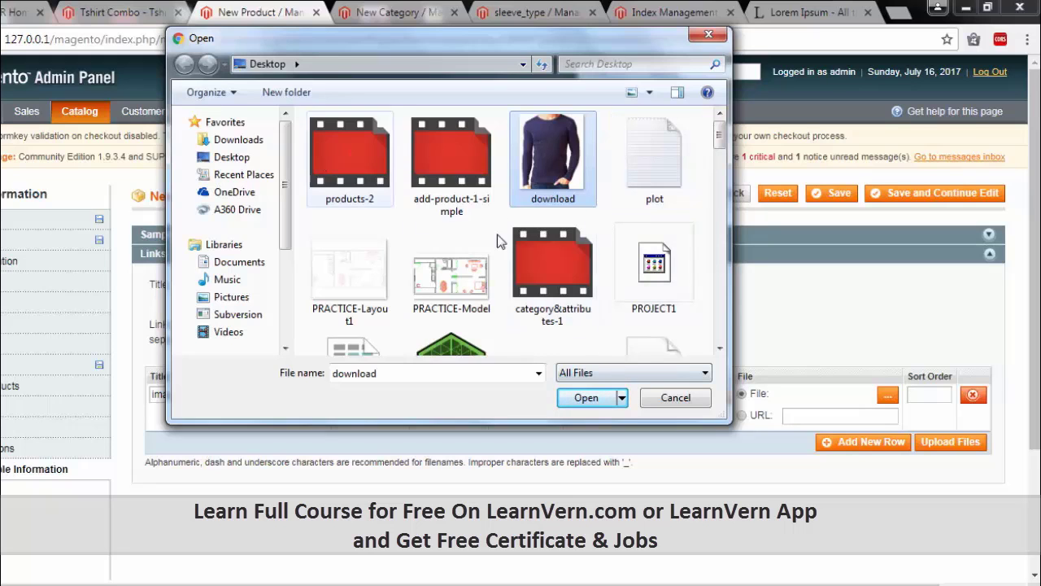
{"action": "left_click", "coordinate": [587, 398]}
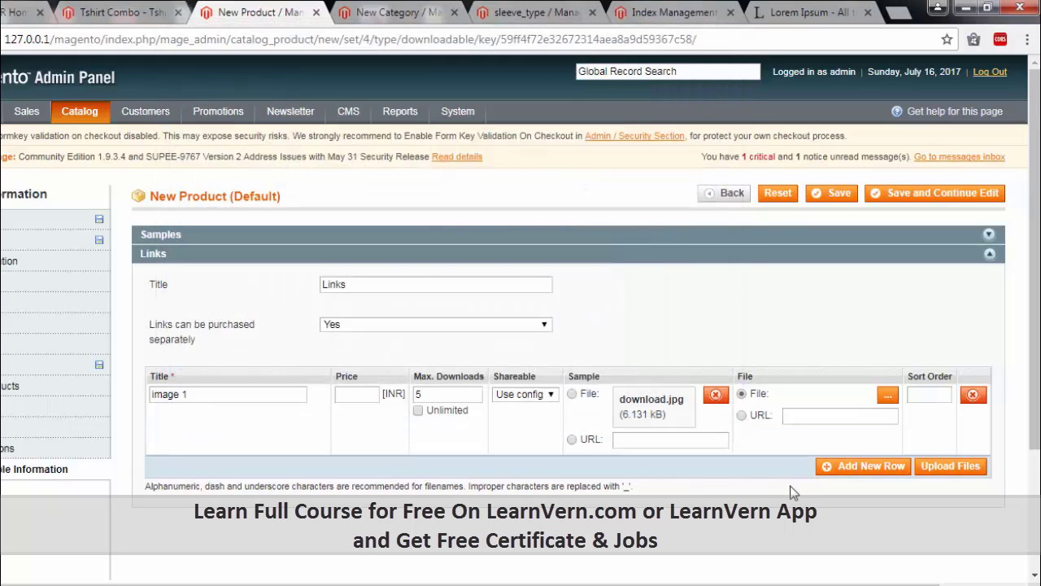
{"action": "left_click", "coordinate": [949, 463]}
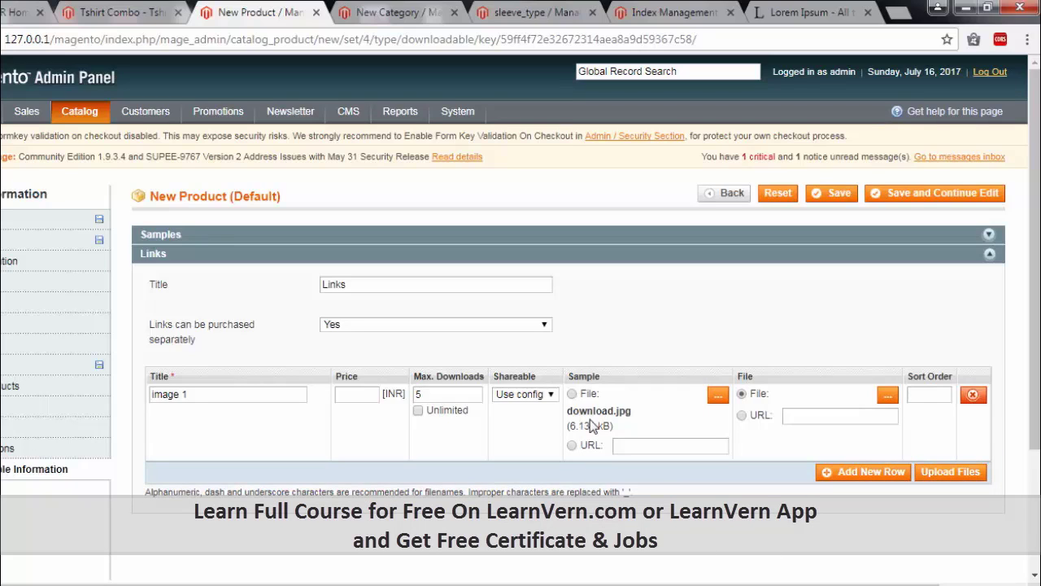
- Try to save the product and continue editing it
{"action": "left_click", "coordinate": [927, 200]}
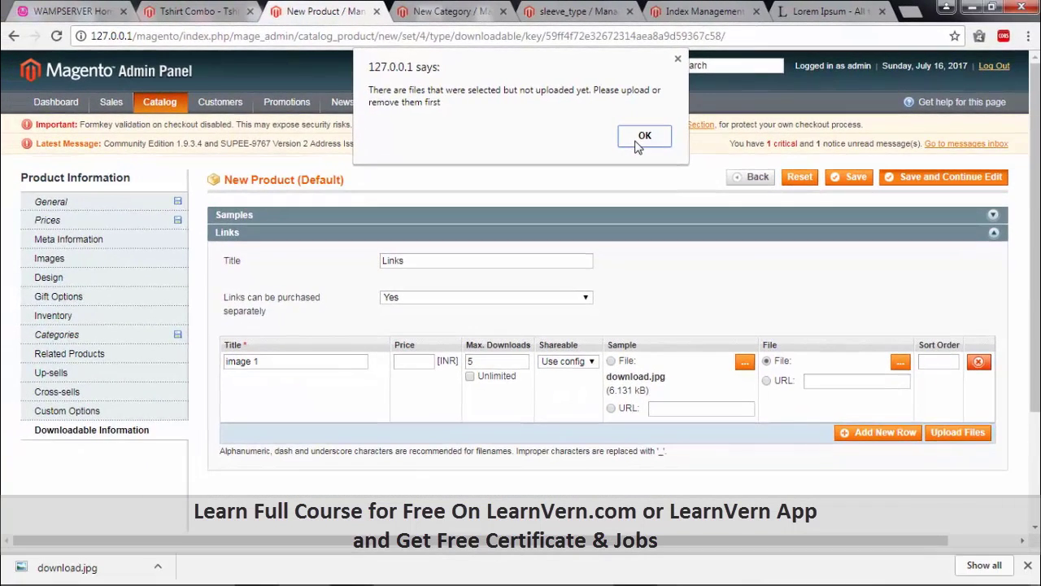
{"action": "left_click", "coordinate": [616, 145]}
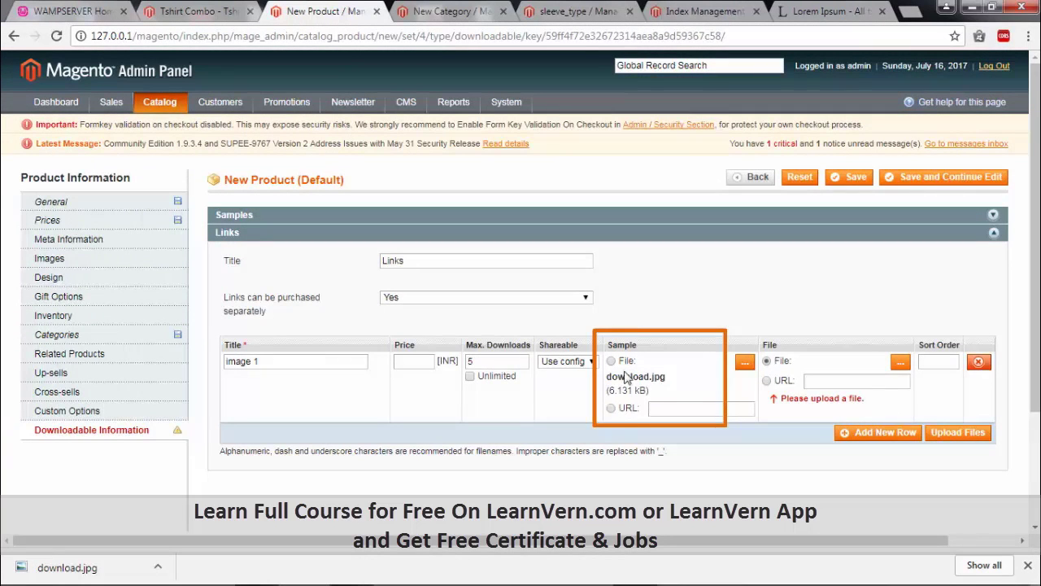
- Select URL as the file source of the image 1 link, and attach and upload download.jpg as its file
{"action": "left_click", "coordinate": [766, 381]}
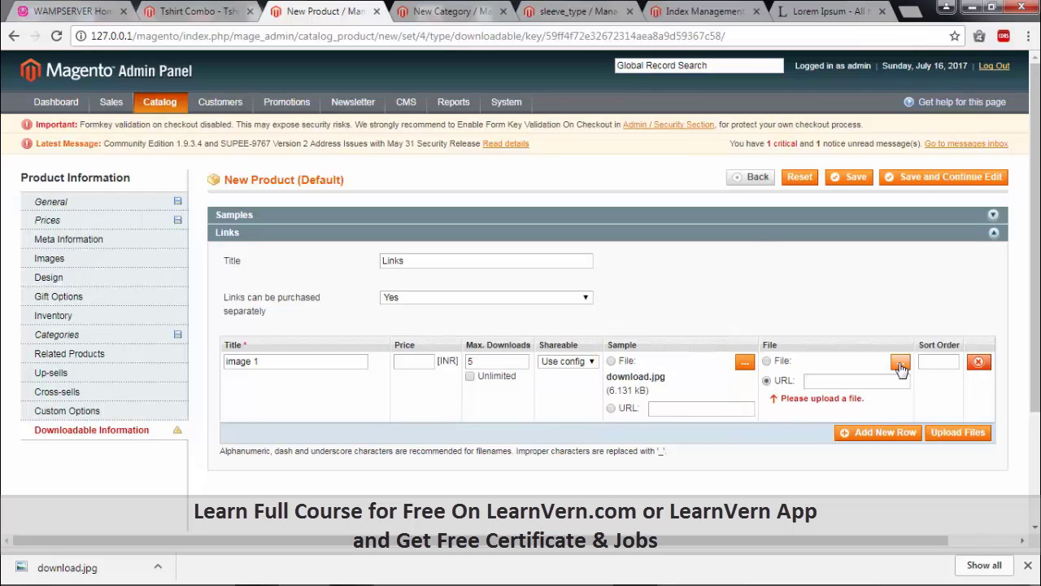
{"action": "left_click", "coordinate": [900, 361]}
{"action": "left_click", "coordinate": [594, 154]}
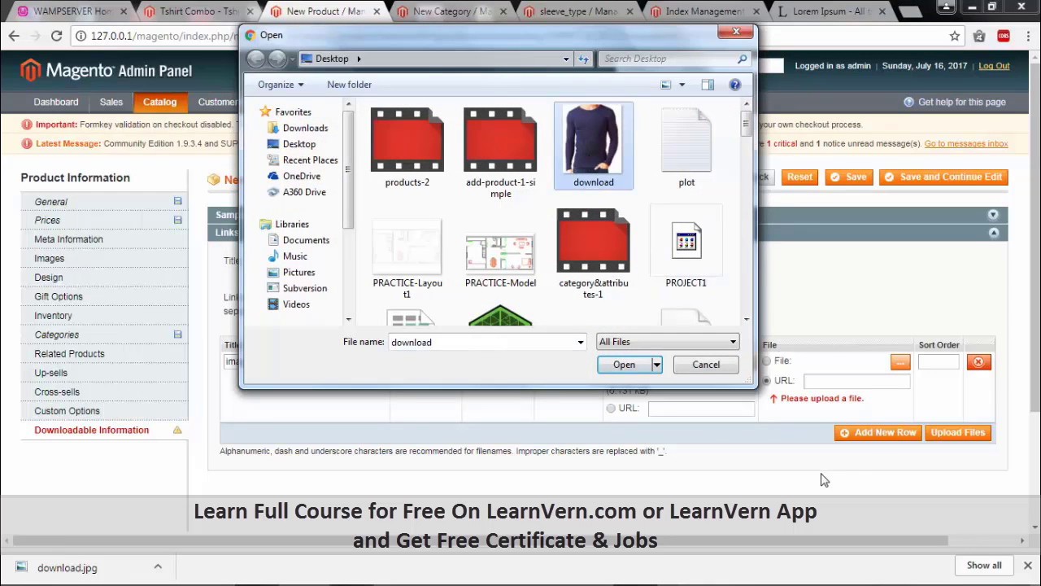
{"action": "left_click", "coordinate": [624, 365]}
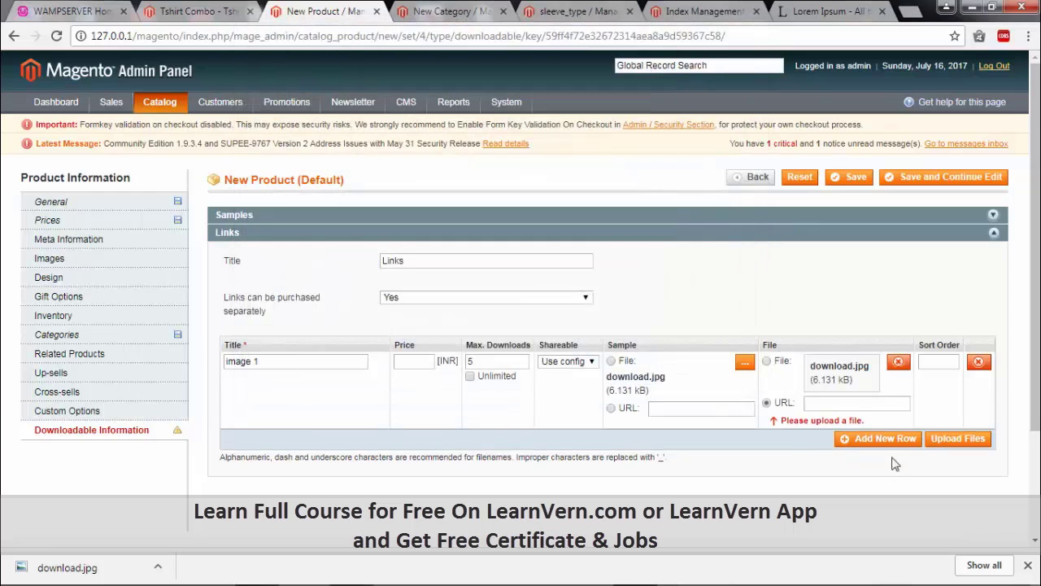
{"action": "left_click", "coordinate": [953, 439]}
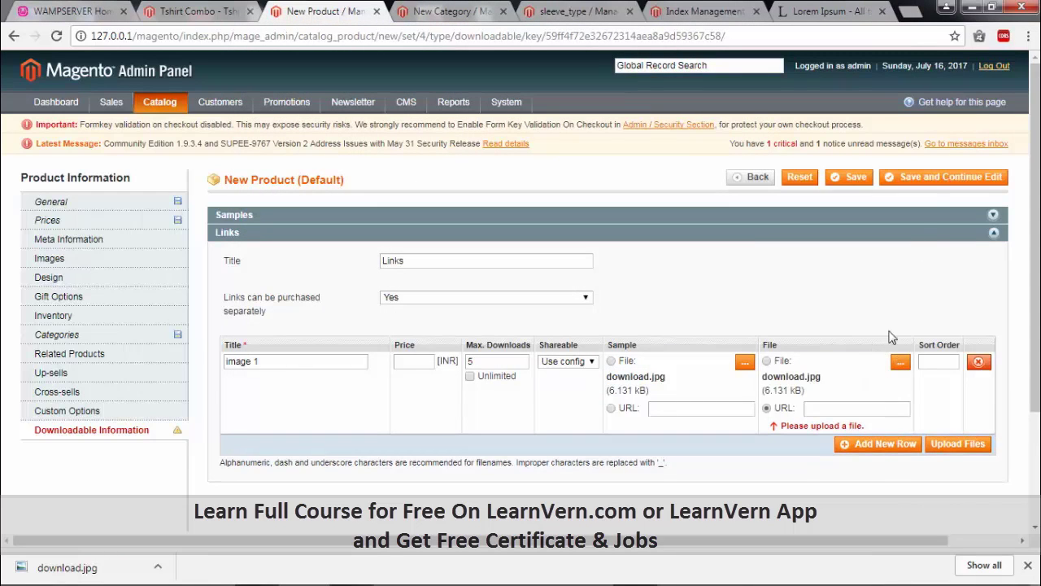
- Switch the image 1 link's file source to File, and save the product while continuing to edit it
{"action": "left_click", "coordinate": [956, 178]}
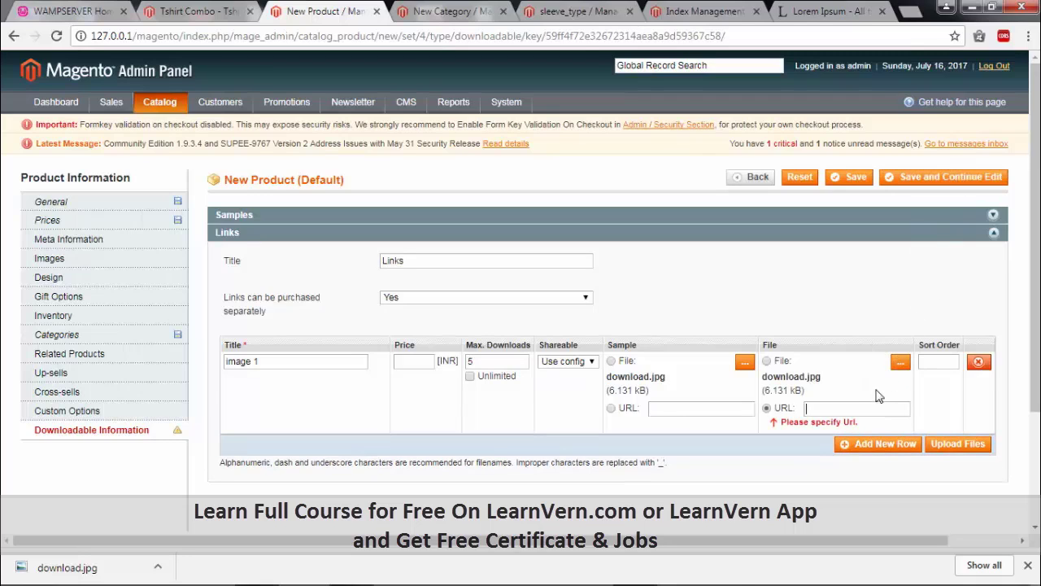
{"action": "left_click", "coordinate": [767, 361]}
{"action": "left_click", "coordinate": [948, 177]}
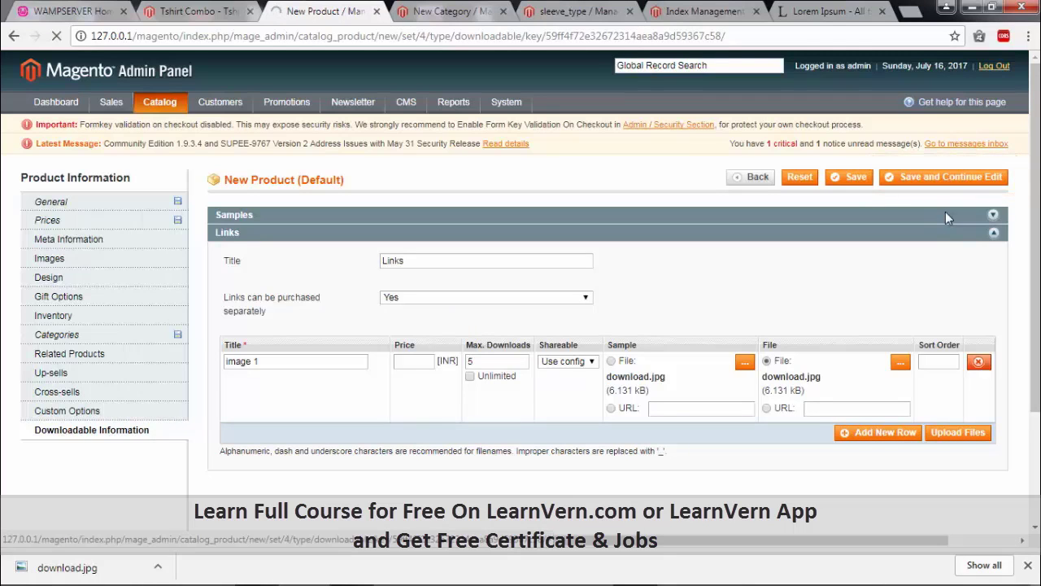
- Check the storefront's Tshirts category under Clothes for the new Tshirt Style book product
{"action": "left_click", "coordinate": [226, 12]}
{"action": "mouse_move", "coordinate": [99, 172]}
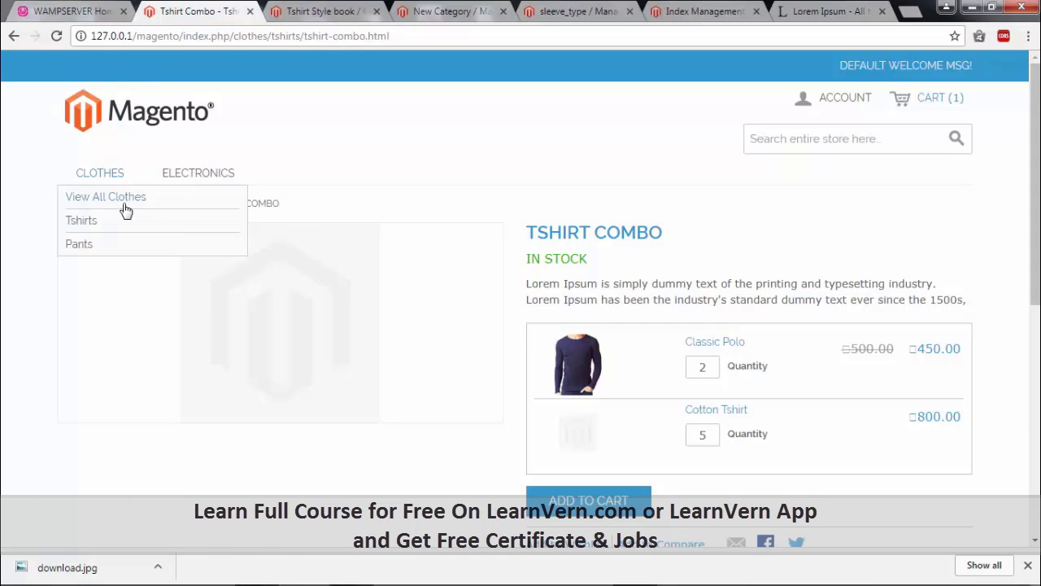
{"action": "left_click", "coordinate": [86, 223]}
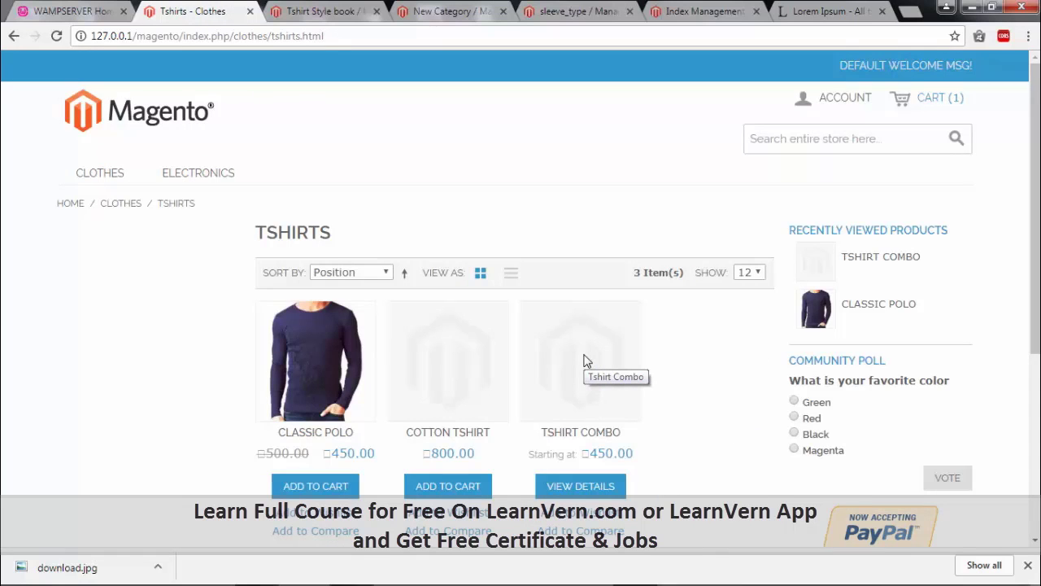
{"action": "scroll", "coordinate": [586, 360], "scroll_direction": "down", "scroll_amount": 4}
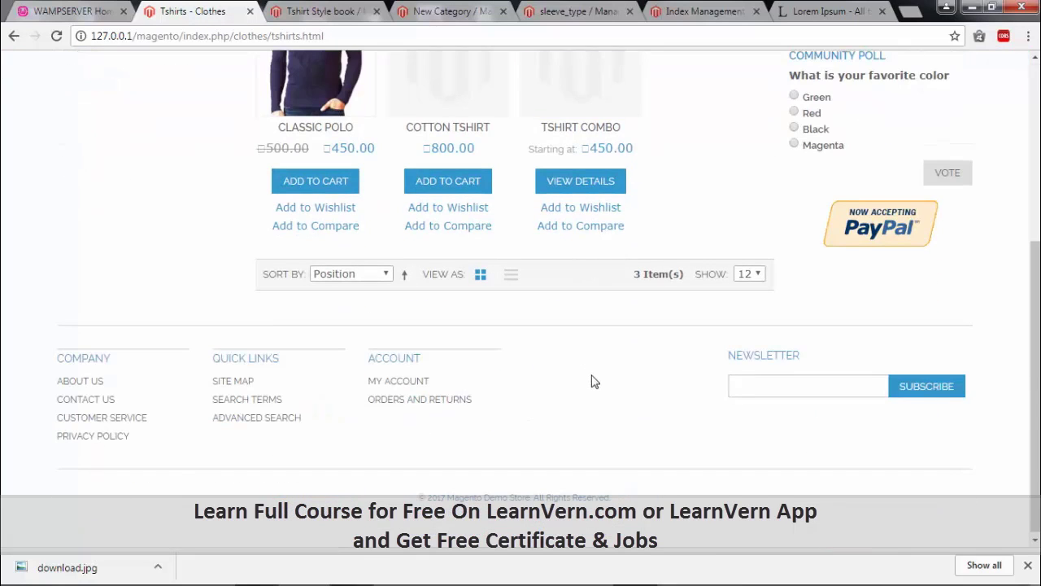
{"action": "left_click", "coordinate": [321, 11]}
{"action": "left_click", "coordinate": [216, 12]}
{"action": "scroll", "coordinate": [785, 360], "scroll_direction": "up", "scroll_amount": 4}
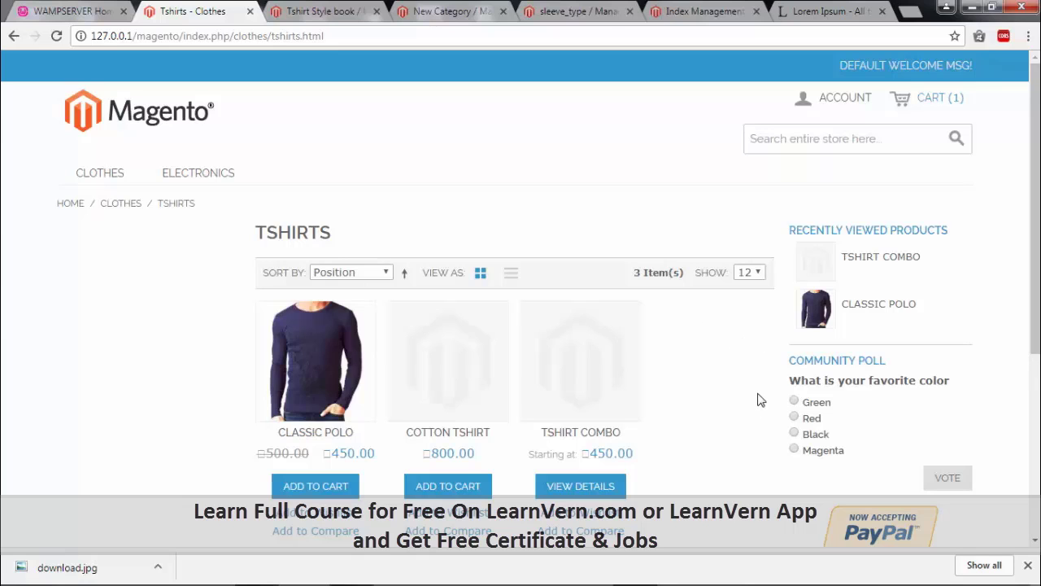
- In the Tshirt Style book's inventory settings, set the quantity to 50 and the stock availability to In Stock, and save the product
{"action": "left_click", "coordinate": [340, 15]}
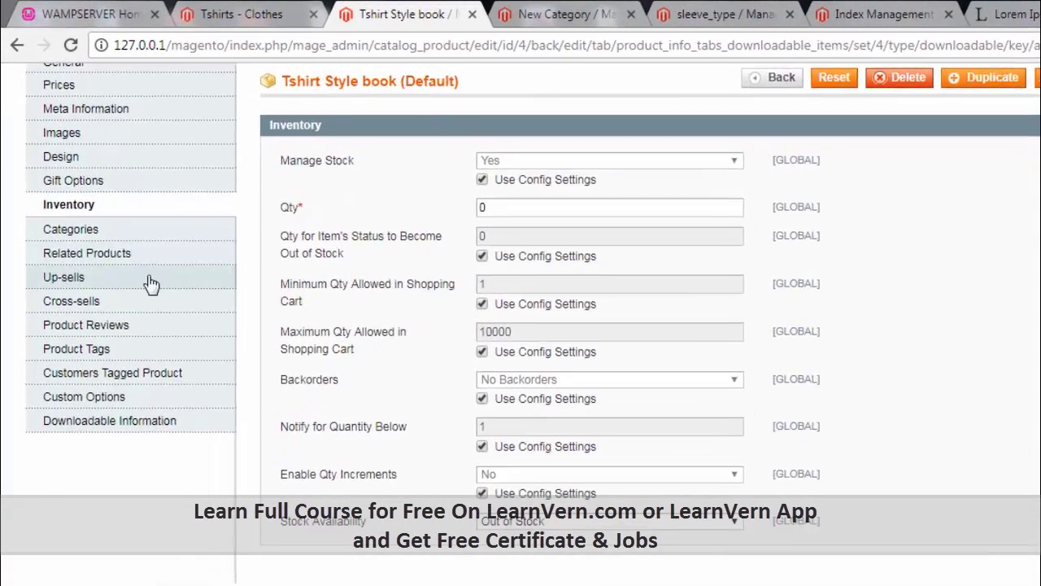
{"action": "scroll", "coordinate": [82, 235], "scroll_direction": "up", "scroll_amount": 1}
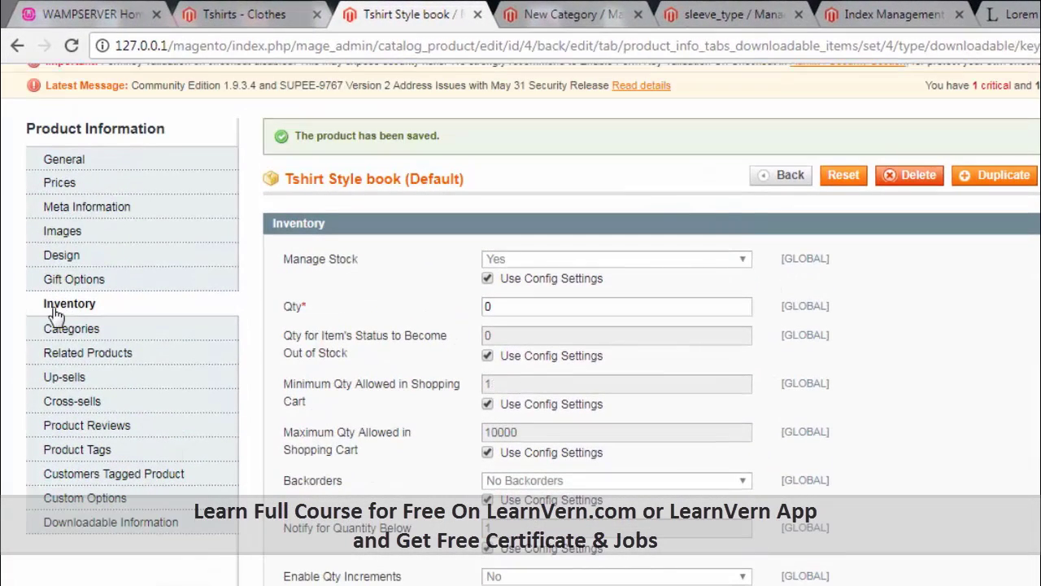
{"action": "left_click", "coordinate": [494, 309]}
{"action": "type", "text": "8"}
{"action": "type", "text": "50"}
{"action": "left_click", "coordinate": [569, 579]}
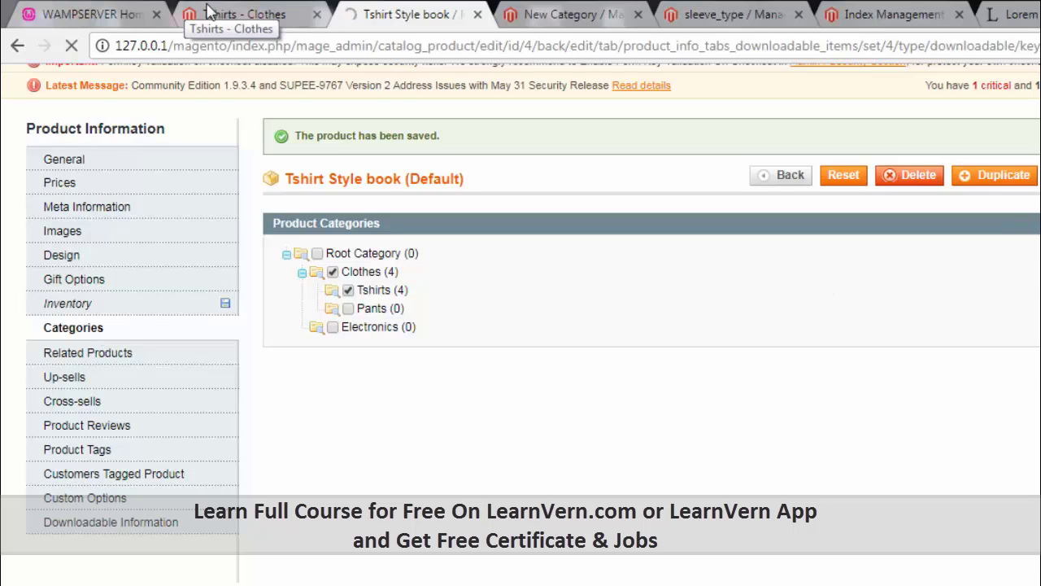
- Reload the storefront's Tshirts category and open the Tshirt Style book product page
{"action": "left_click", "coordinate": [210, 12]}
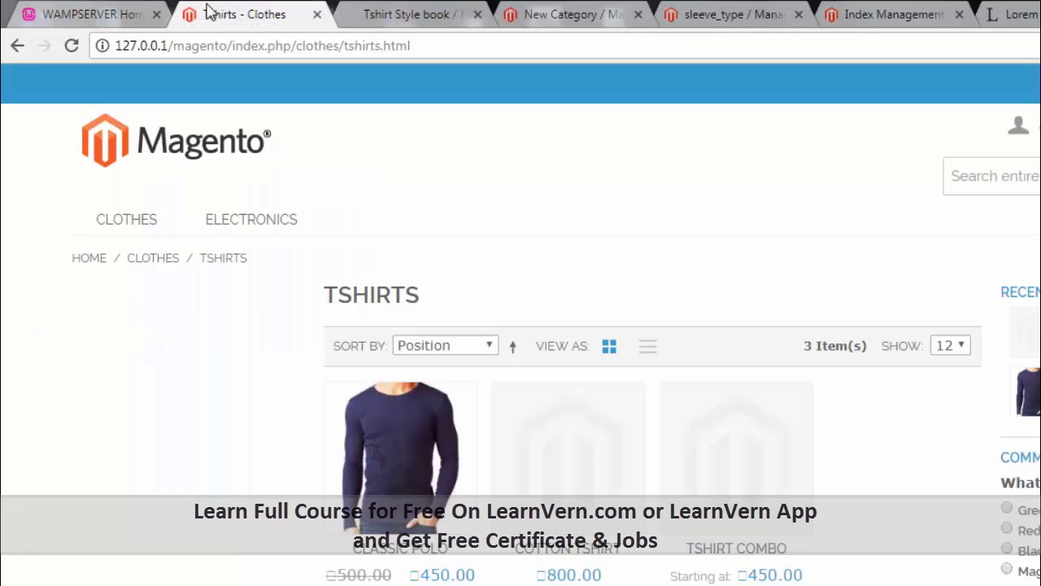
{"action": "left_click", "coordinate": [391, 10]}
{"action": "left_click", "coordinate": [252, 11]}
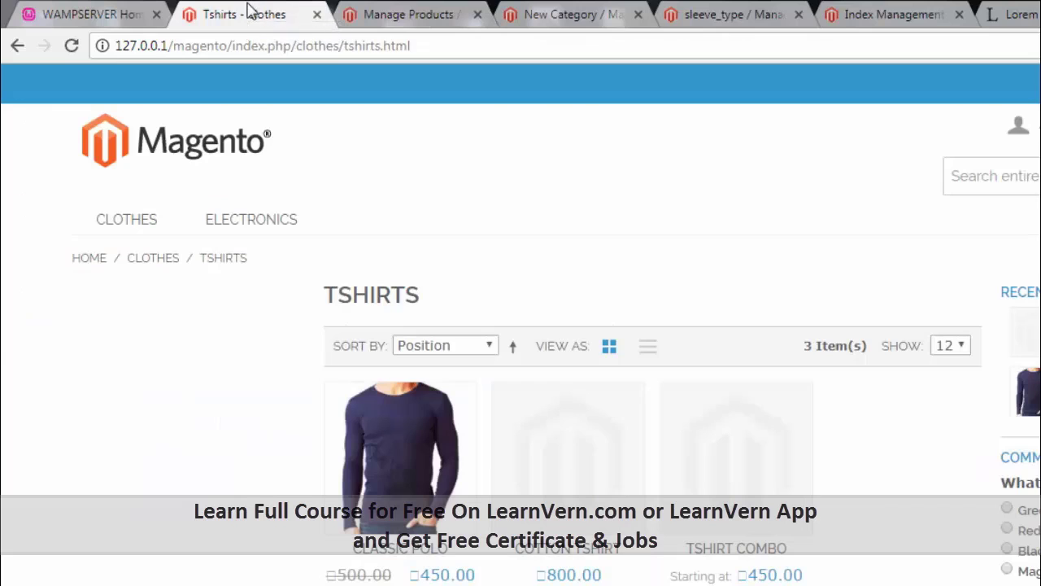
{"action": "key", "text": "F5"}
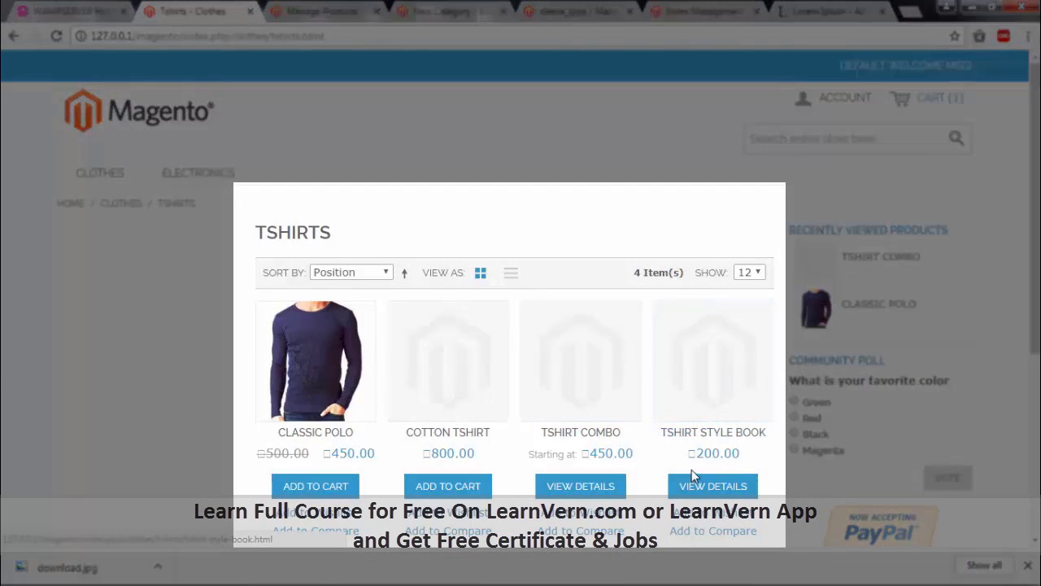
{"action": "scroll", "coordinate": [696, 488], "scroll_direction": "down", "scroll_amount": 3}
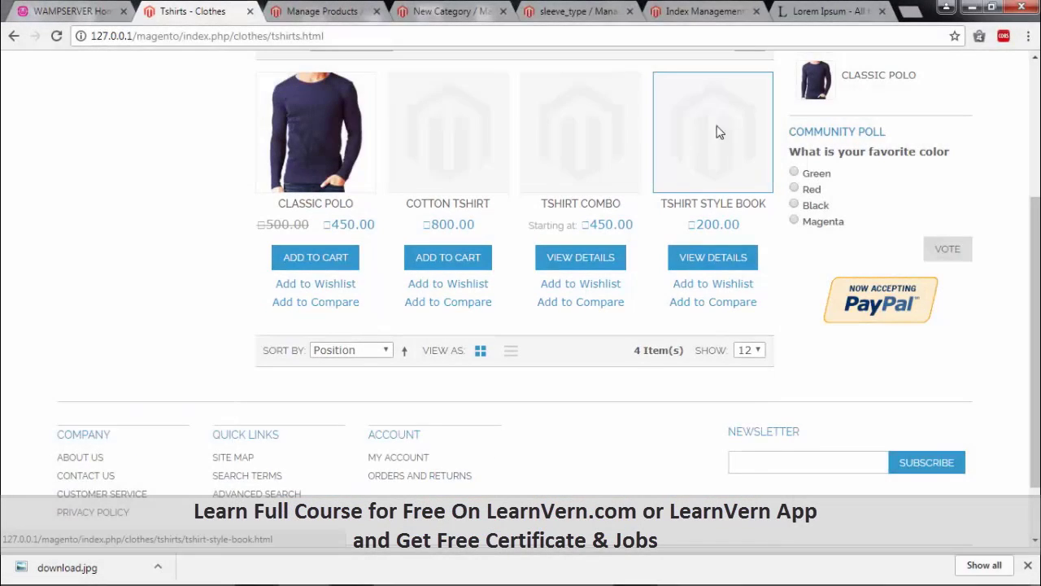
{"action": "left_click", "coordinate": [718, 133]}
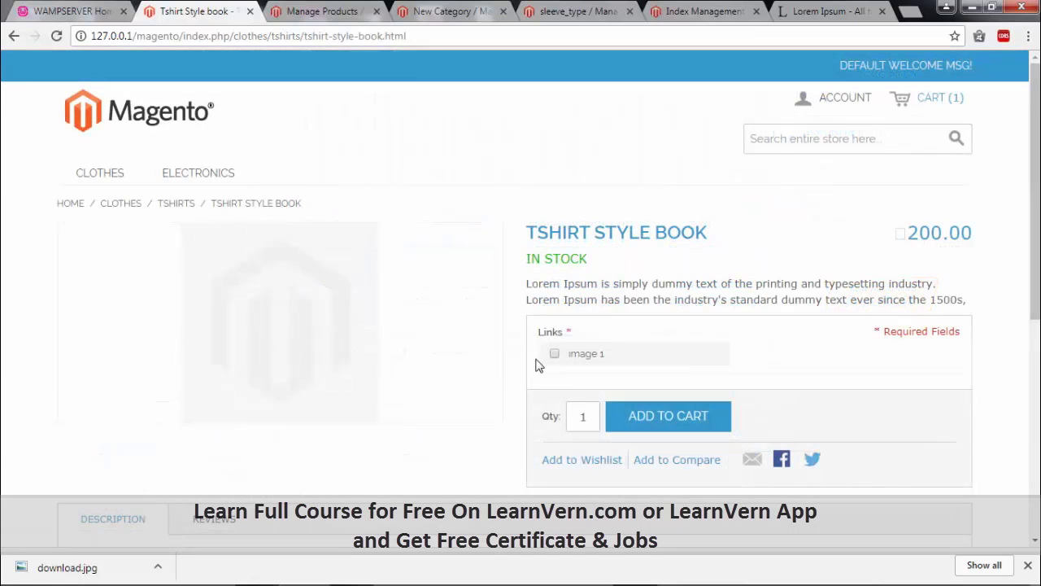
{"action": "scroll", "coordinate": [594, 309], "scroll_direction": "down", "scroll_amount": 1}
{"action": "scroll", "coordinate": [594, 309], "scroll_direction": "down", "scroll_amount": 1}
{"action": "left_click", "coordinate": [554, 202]}
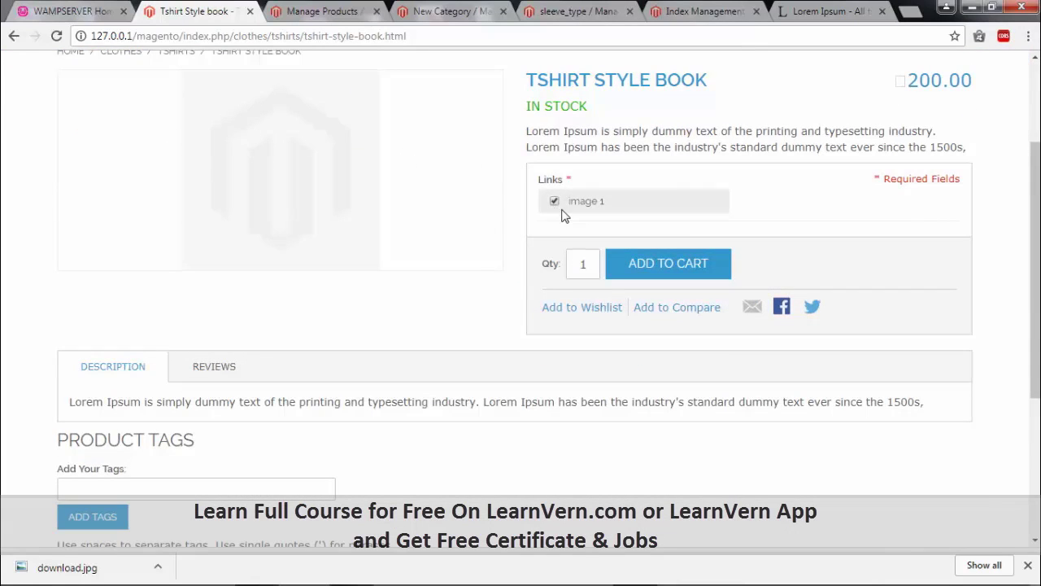
{"action": "left_click", "coordinate": [554, 202]}
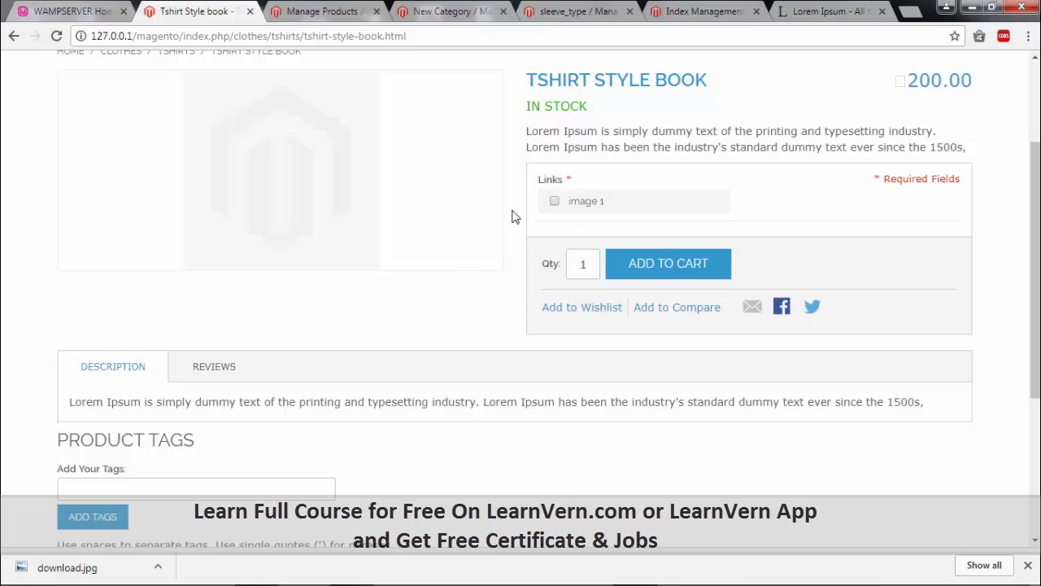
{"action": "scroll", "coordinate": [602, 240], "scroll_direction": "up", "scroll_amount": 2}
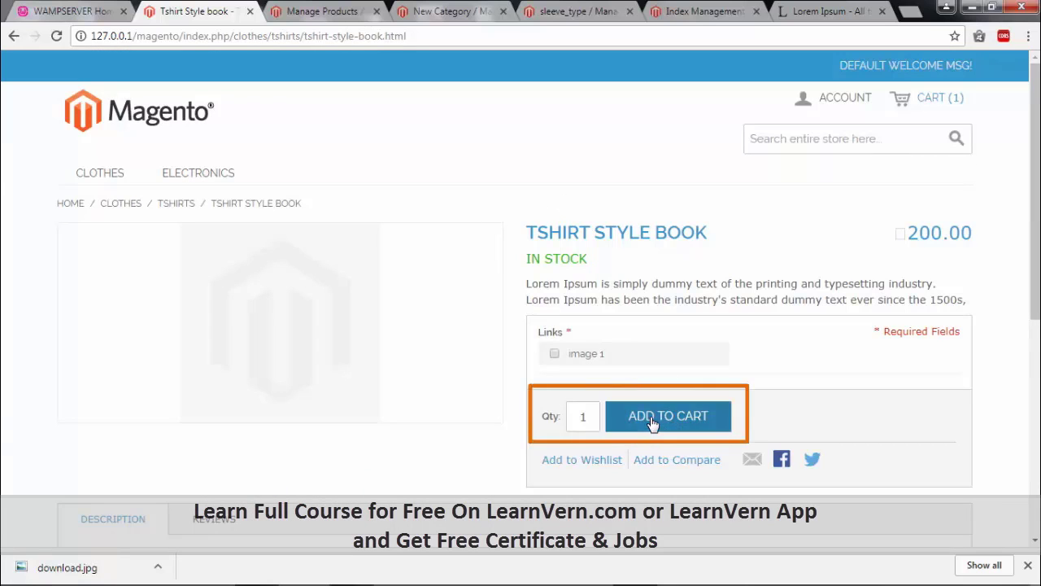
- Try to add the Tshirt Style book to the cart without a link, and select its image 1 link
{"action": "left_click", "coordinate": [672, 427]}
{"action": "left_click", "coordinate": [555, 353]}
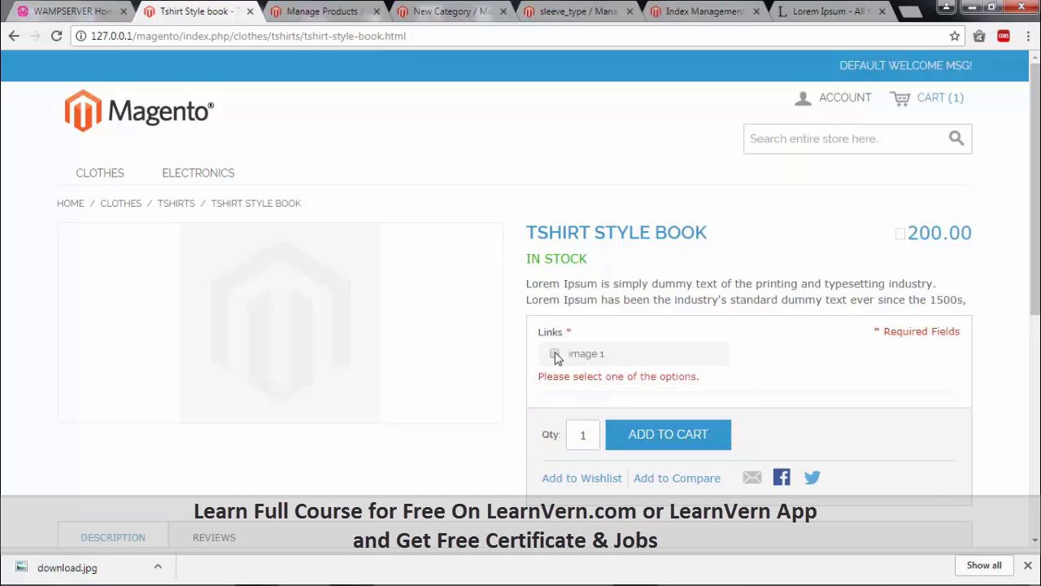